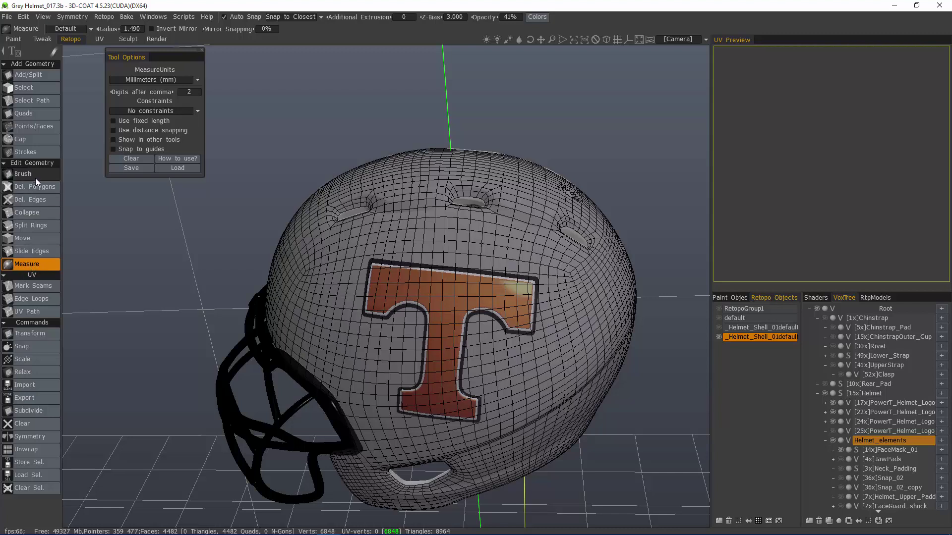
# Start a measuring line above the helmet's T logo, set the precision to 3 digits after the comma and cancel the line.
pyautogui.click(34, 174)
pyautogui.click(35, 265)
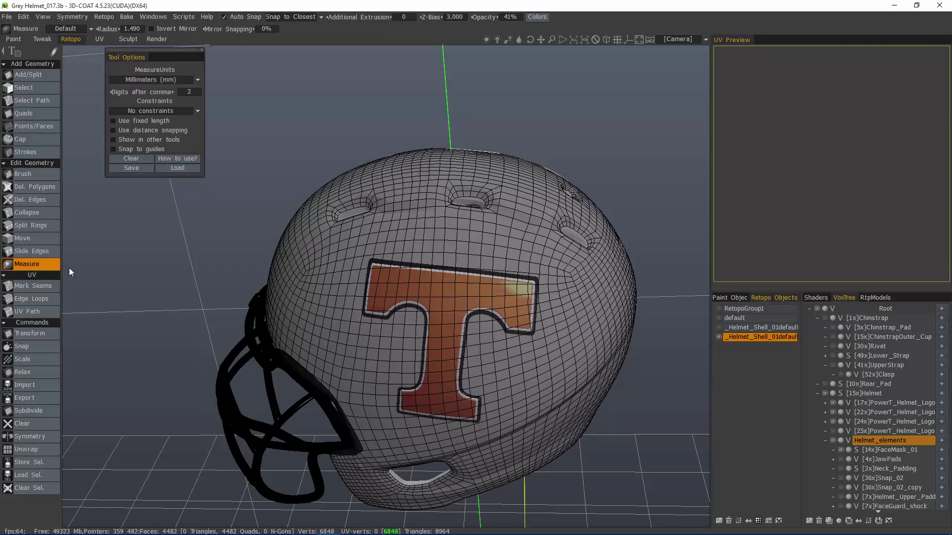
pyautogui.click(197, 82)
pyautogui.click(192, 68)
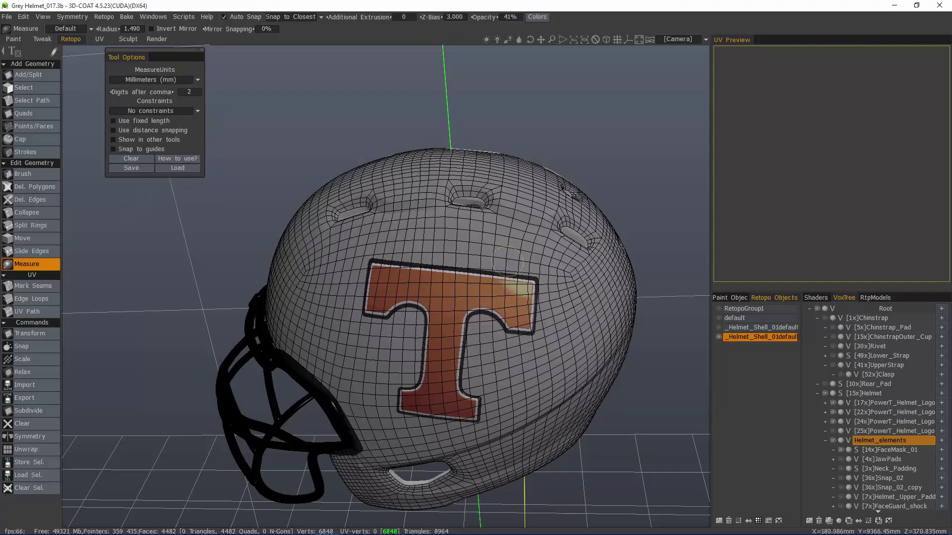
pyautogui.moveTo(523, 256)
pyautogui.mouseDown()
pyautogui.moveTo(330, 239)
pyautogui.moveTo(341, 238)
pyautogui.moveTo(197, 109)
pyautogui.mouseUp()
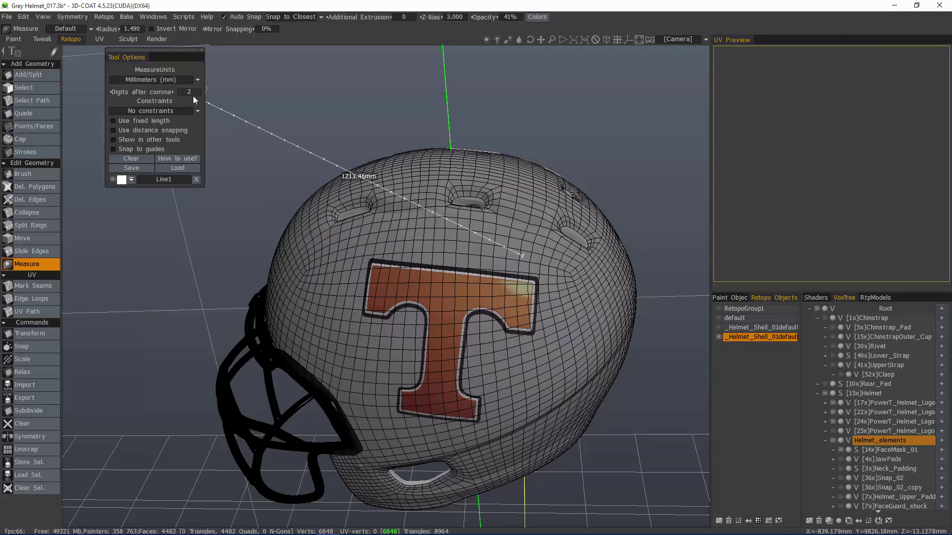
pyautogui.click(191, 93)
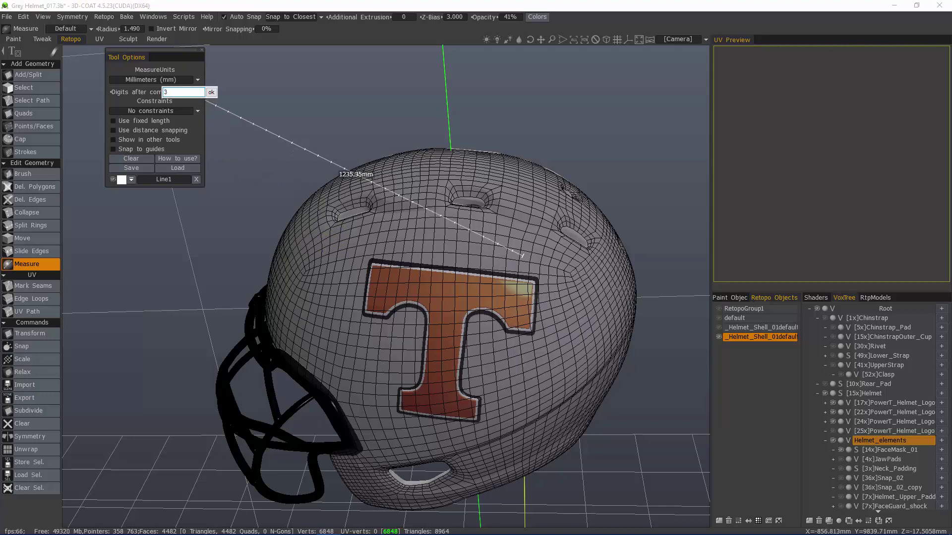
pyautogui.press('Return')
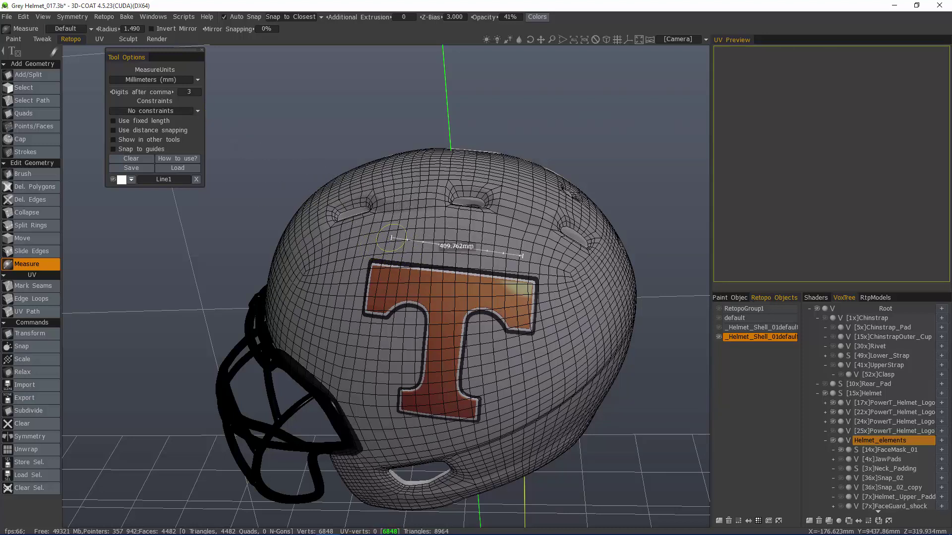
pyautogui.press('Escape')
# Constrain measuring to the YZ plane, try a measuring line across the helmet's front and clear it.
pyautogui.click(199, 111)
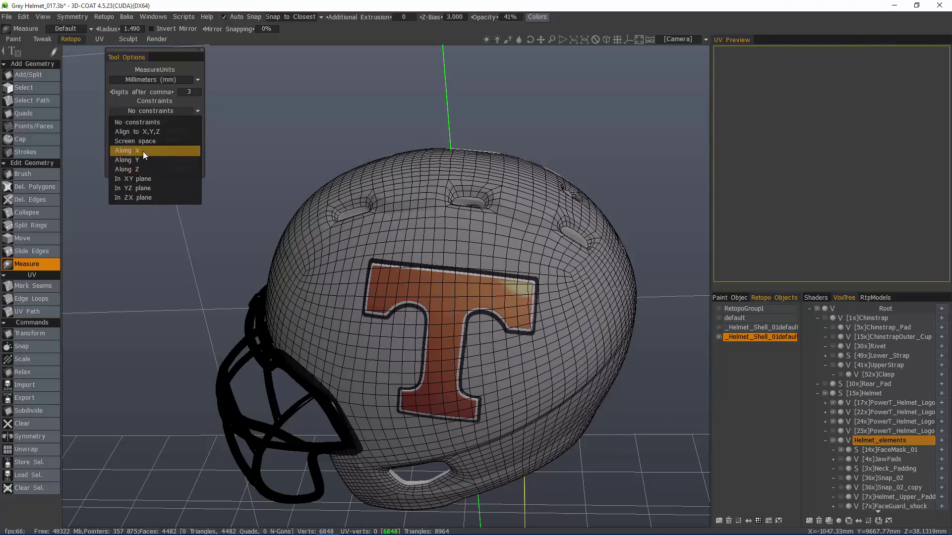
pyautogui.click(143, 188)
pyautogui.scroll(-5, 286, 264)
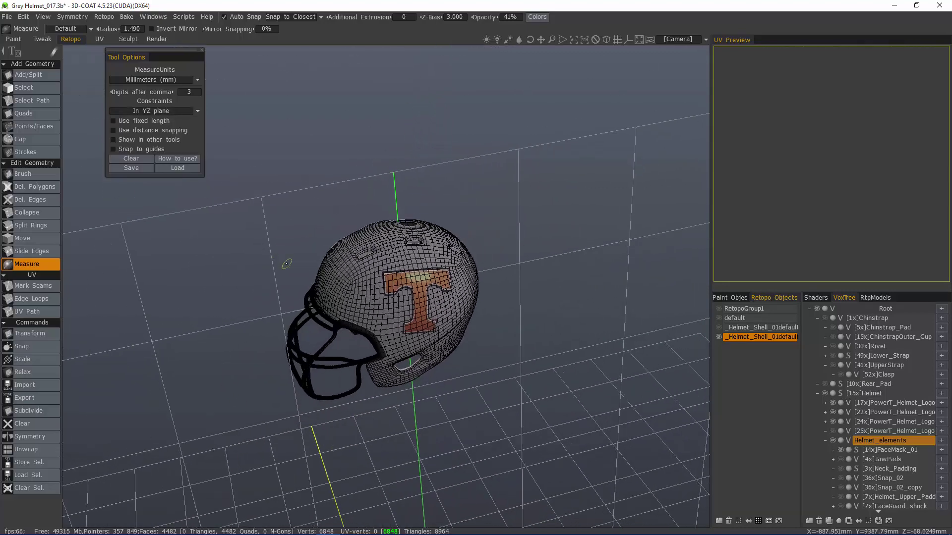
pyautogui.scroll(3, 287, 264)
pyautogui.moveTo(325, 292); pyautogui.dragTo(410, 336)
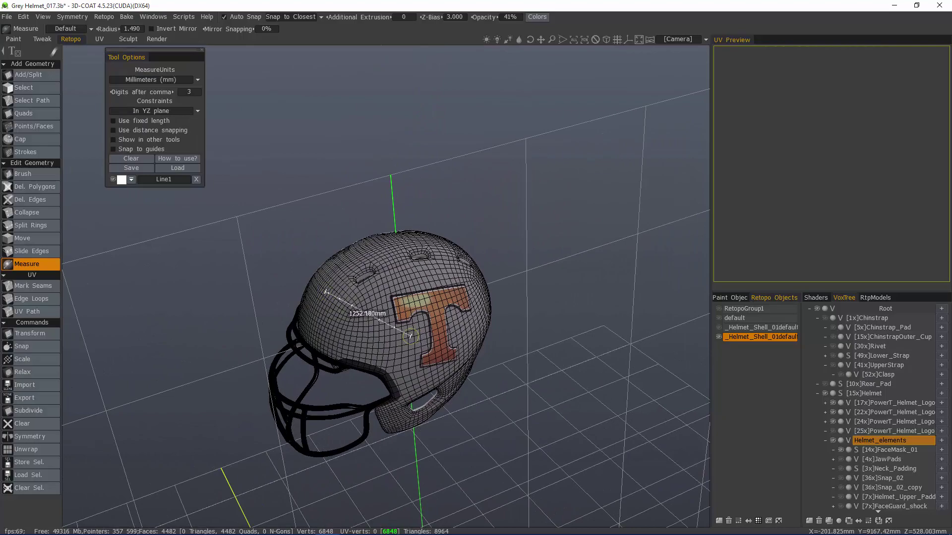
pyautogui.click(401, 332)
pyautogui.keyDown('alt'); pyautogui.moveTo(424, 373); pyautogui.dragTo(425, 242); pyautogui.keyUp('alt')
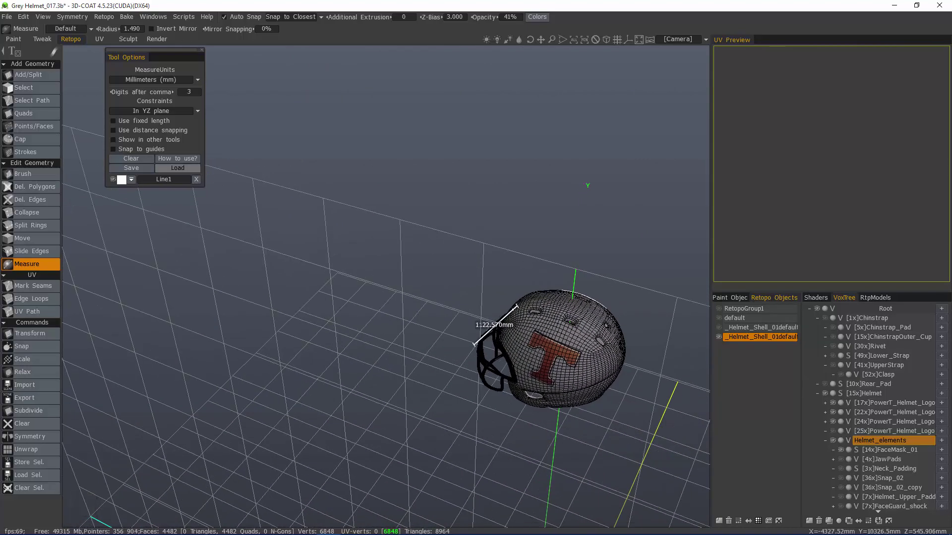
pyautogui.click(135, 161)
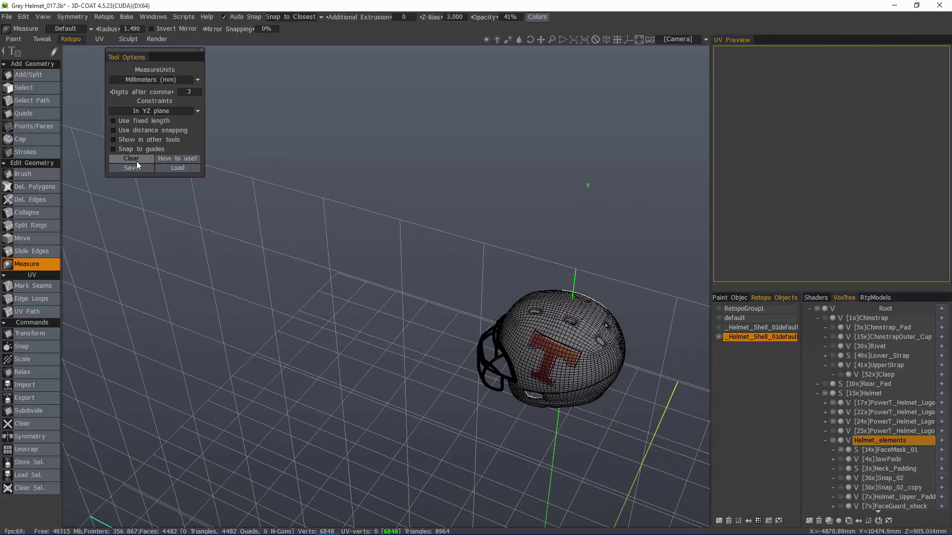
# Start a measuring line on the helmet shell just beyond the T logo's rear end and constrain it to the XY plane.
pyautogui.keyDown('alt'); pyautogui.moveTo(227, 169); pyautogui.dragTo(478, 204); pyautogui.keyUp('alt')
pyautogui.keyDown('alt'); pyautogui.moveTo(478, 204); pyautogui.dragTo(301, 348, button='right'); pyautogui.keyUp('alt')
pyautogui.keyDown('alt'); pyautogui.moveTo(300, 348); pyautogui.dragTo(463, 349); pyautogui.keyUp('alt')
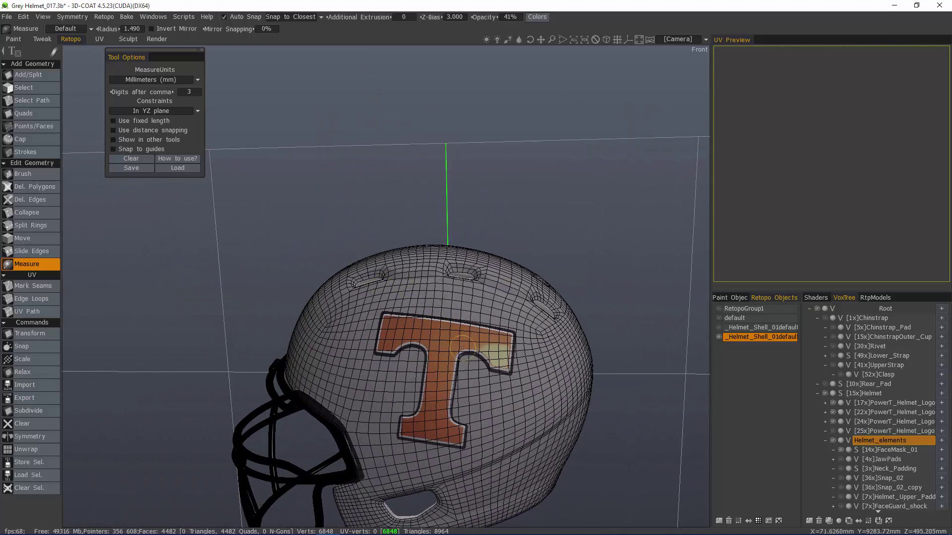
pyautogui.click(535, 333)
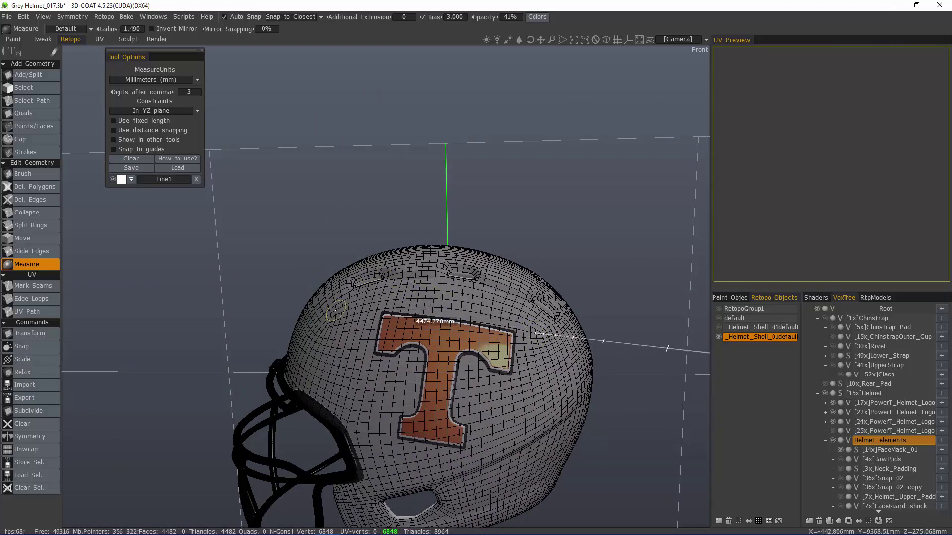
pyautogui.moveTo(335, 311); pyautogui.dragTo(334, 364)
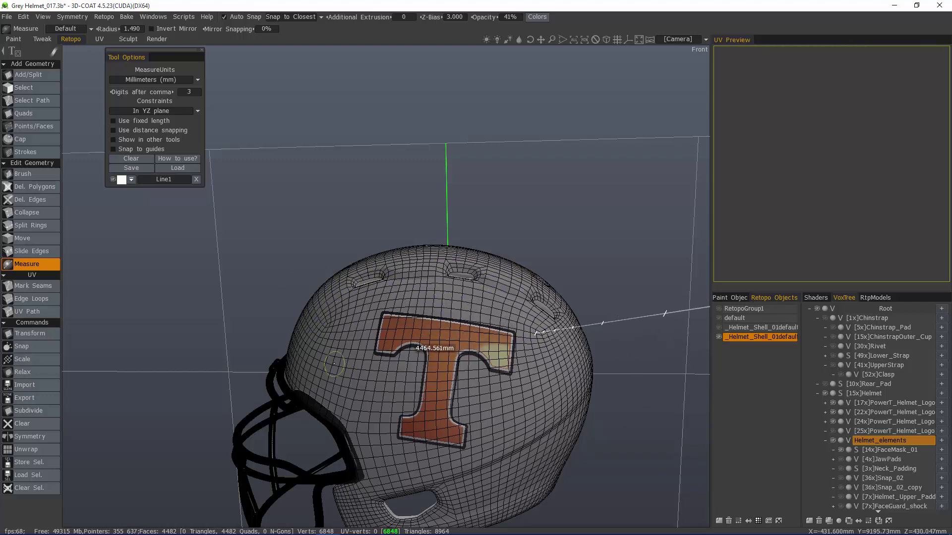
pyautogui.click(161, 111)
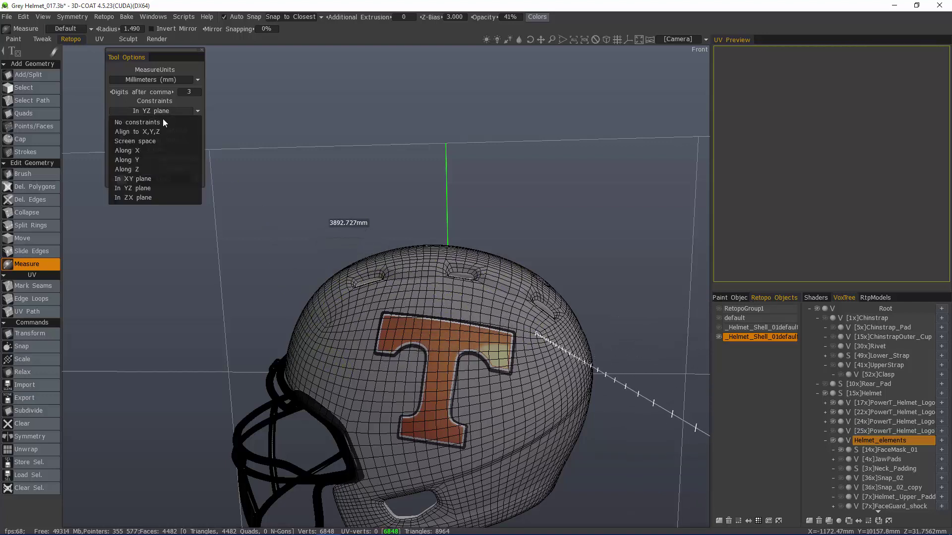
pyautogui.click(138, 180)
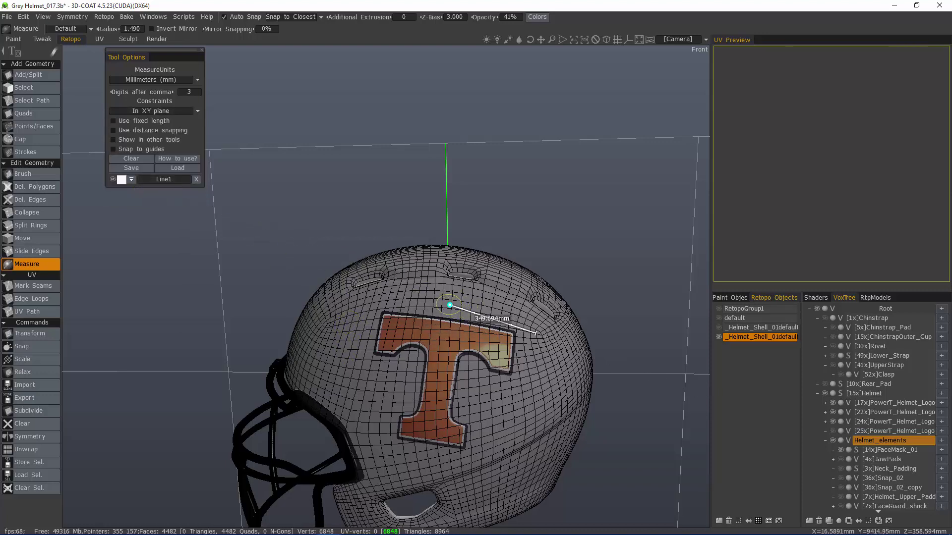
# Continue the measuring line through five more points over the top and around the front of the T logo, and end it.
pyautogui.click(450, 305)
pyautogui.click(375, 301)
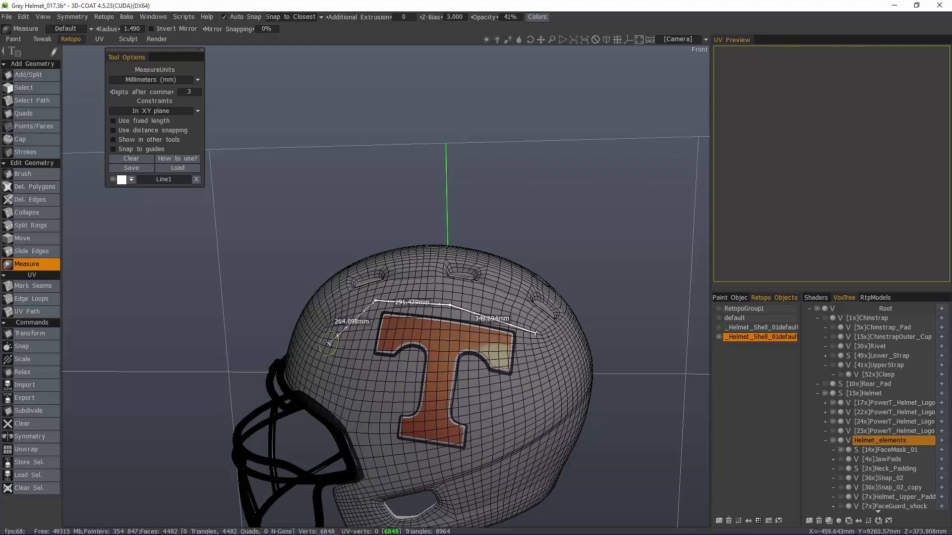
pyautogui.click(330, 344)
pyautogui.click(359, 378)
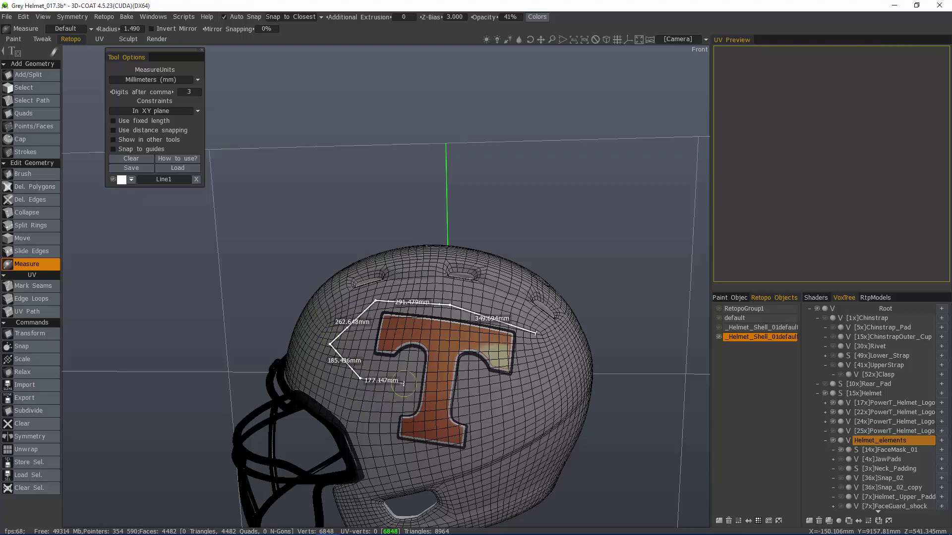
pyautogui.click(401, 366)
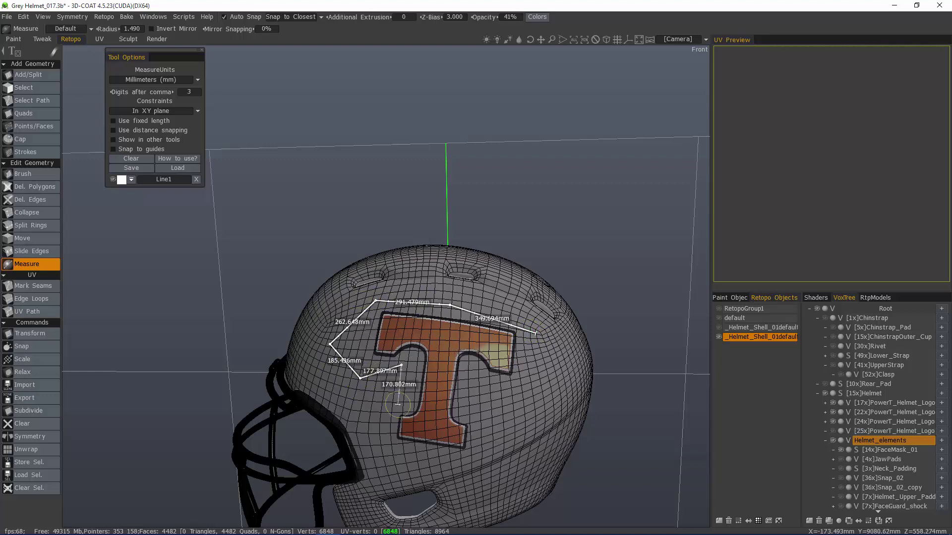
pyautogui.press('Escape')
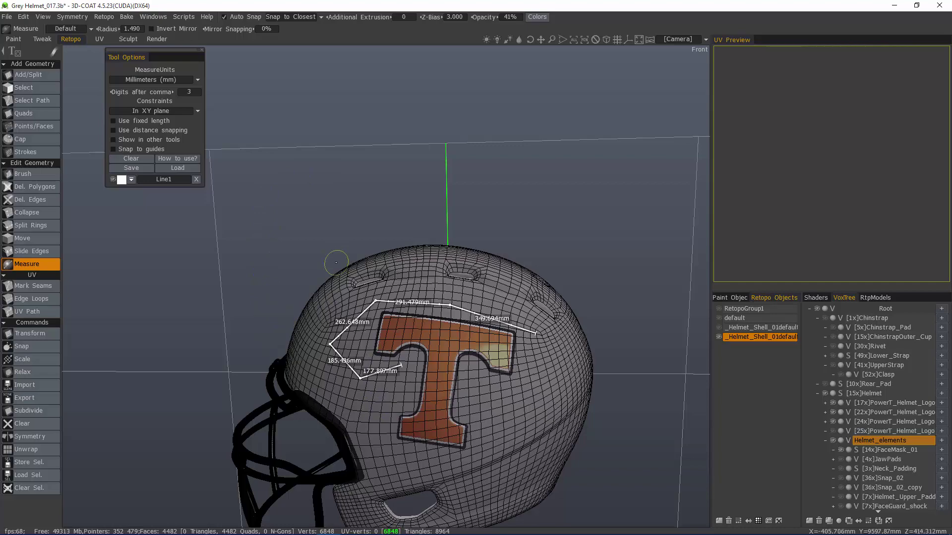
# Remove the measuring line's top middle and foremost points and shift its upper front corner slightly forward.
pyautogui.keyDown('alt'); pyautogui.moveTo(349, 331); pyautogui.dragTo(349, 382); pyautogui.keyUp('alt')
pyautogui.moveTo(448, 312)
pyautogui.mouseDown()
pyautogui.moveTo(483, 312)
pyautogui.moveTo(436, 302)
pyautogui.moveTo(460, 308)
pyautogui.mouseUp()
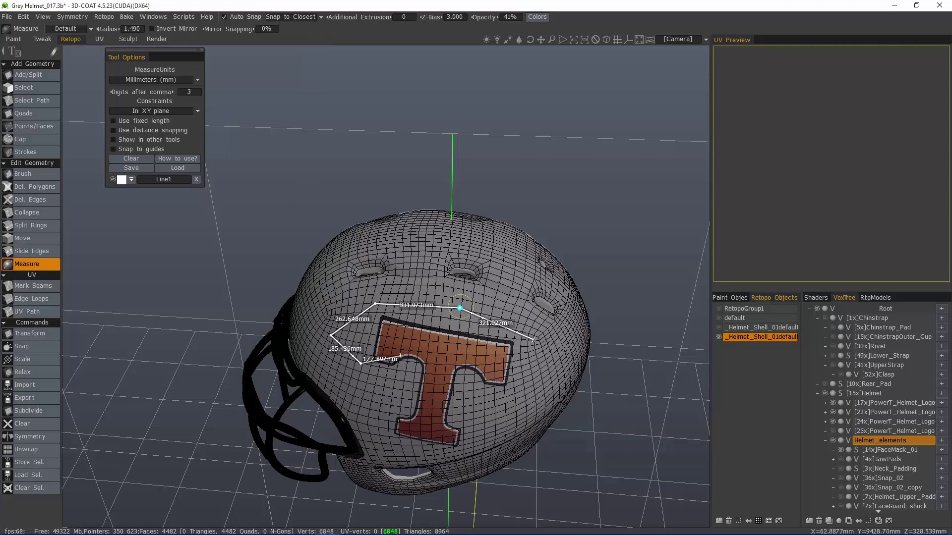
pyautogui.press('Delete')
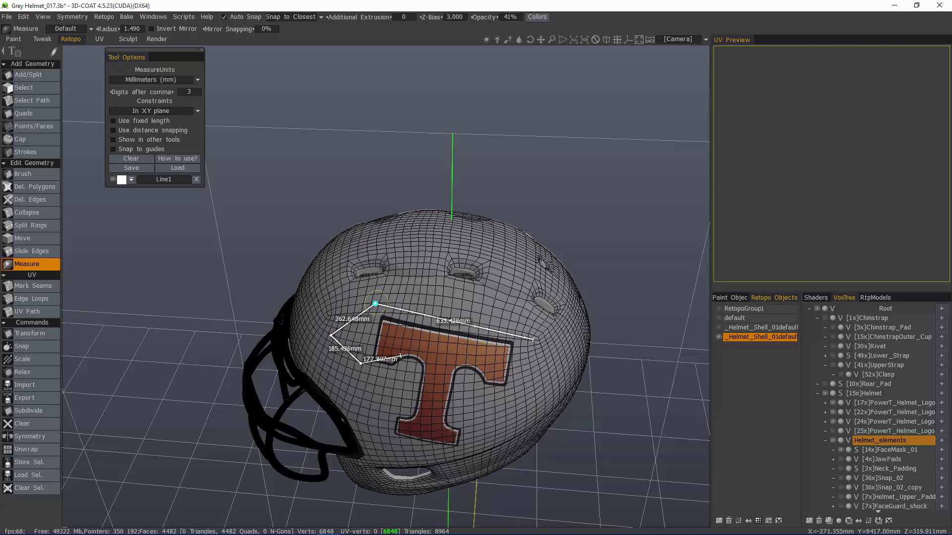
pyautogui.moveTo(375, 304)
pyautogui.mouseDown()
pyautogui.moveTo(339, 309)
pyautogui.moveTo(330, 336)
pyautogui.moveTo(375, 307)
pyautogui.moveTo(366, 305)
pyautogui.mouseUp()
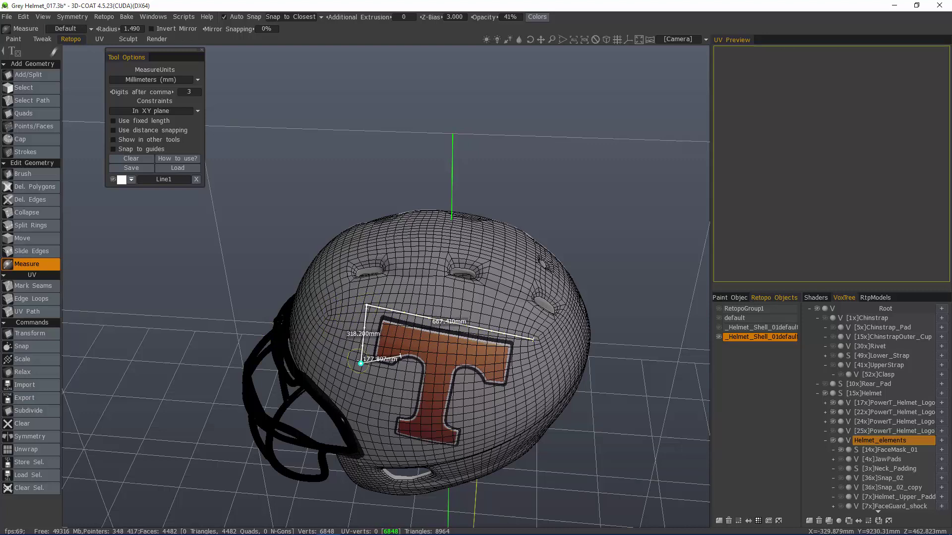
# Expand the measuring line's details to view its total length and point coordinates, and clear the line.
pyautogui.click(132, 181)
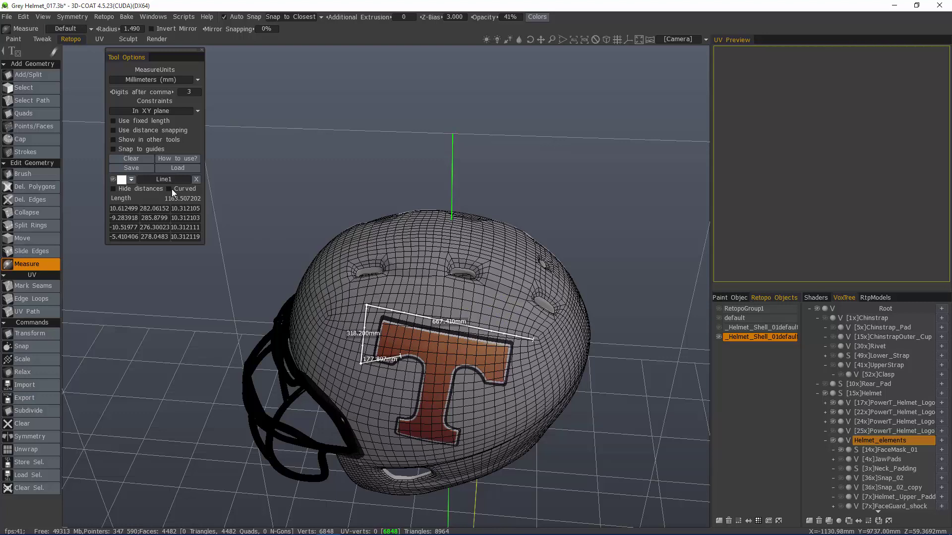
pyautogui.keyDown('alt'); pyautogui.moveTo(271, 241); pyautogui.dragTo(273, 253); pyautogui.keyUp('alt')
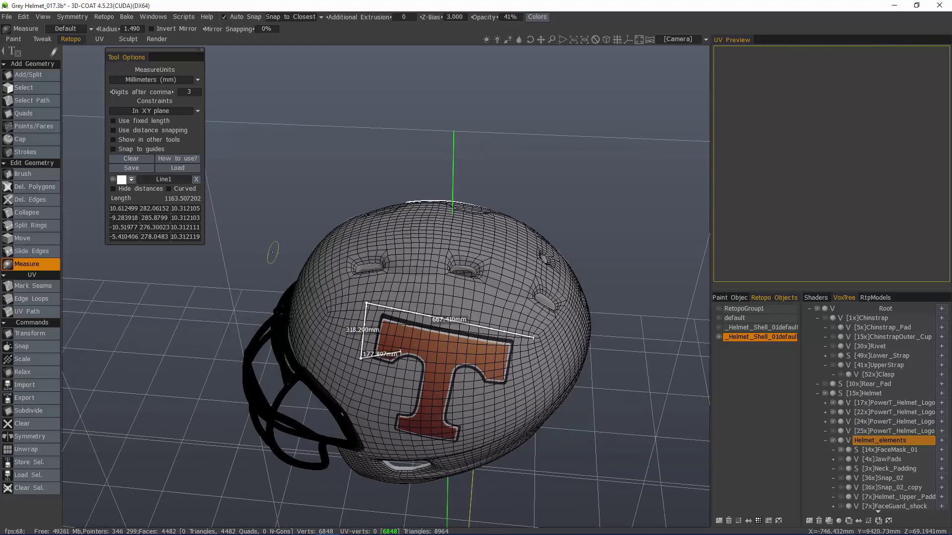
pyautogui.click(131, 159)
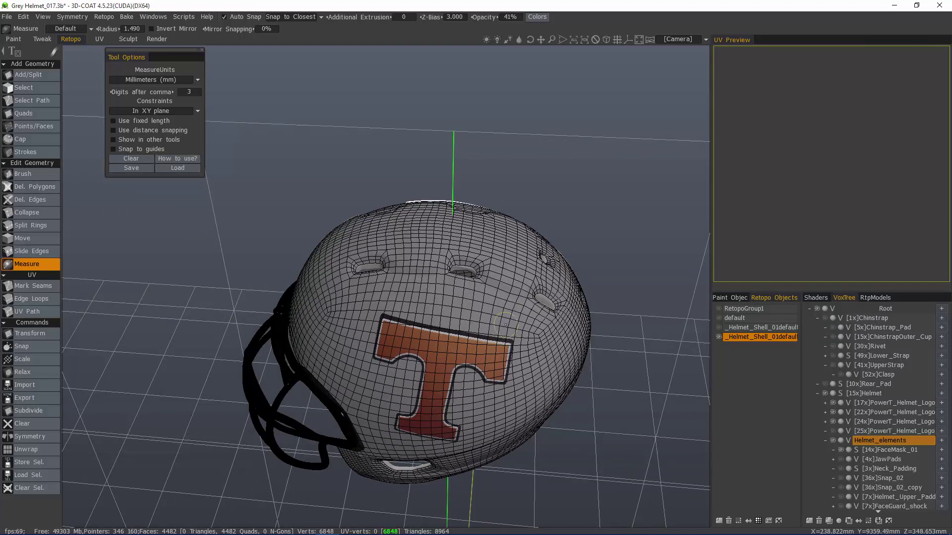
# Read the usage instructions of the Measure tool and dismiss them.
pyautogui.click(181, 159)
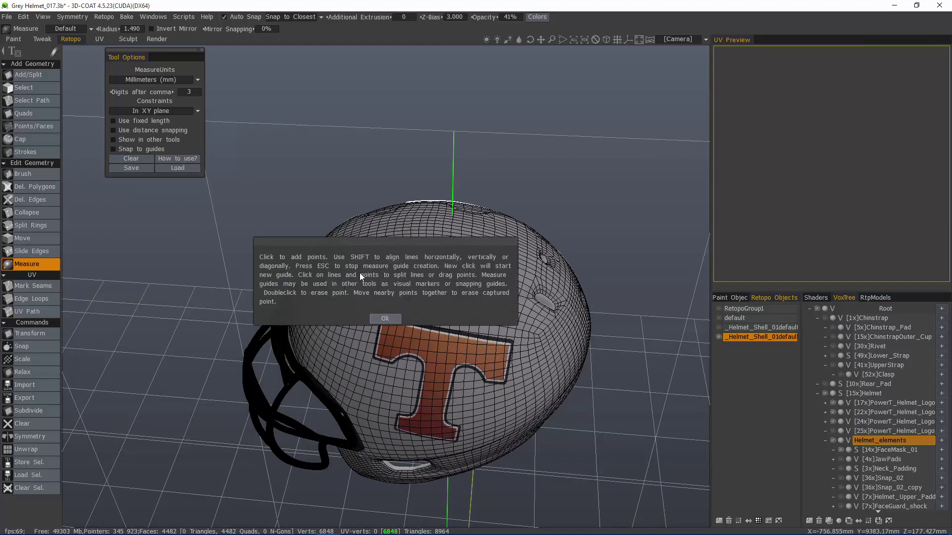
pyautogui.click(384, 319)
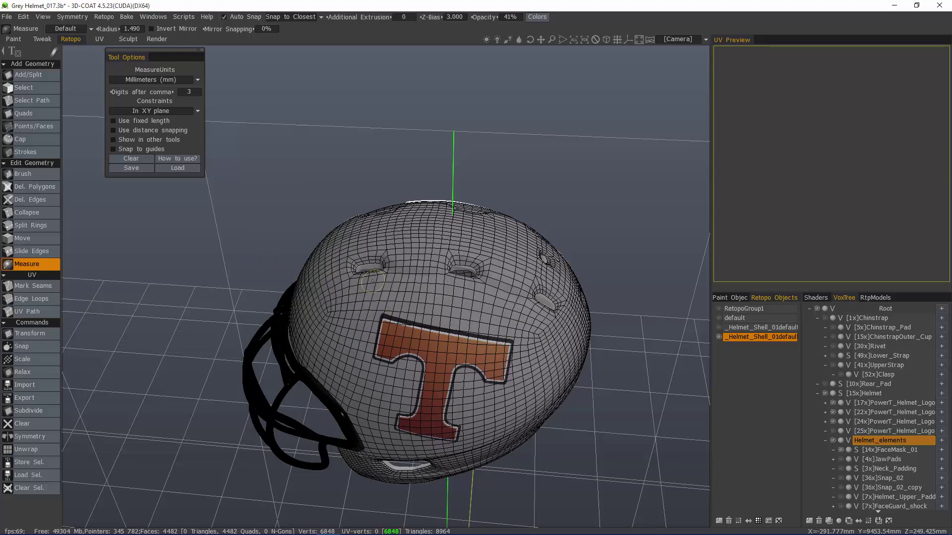
# Enable a fixed length of 100 mm and draw a three-segment measuring line above the T logo's rear end.
pyautogui.click(113, 121)
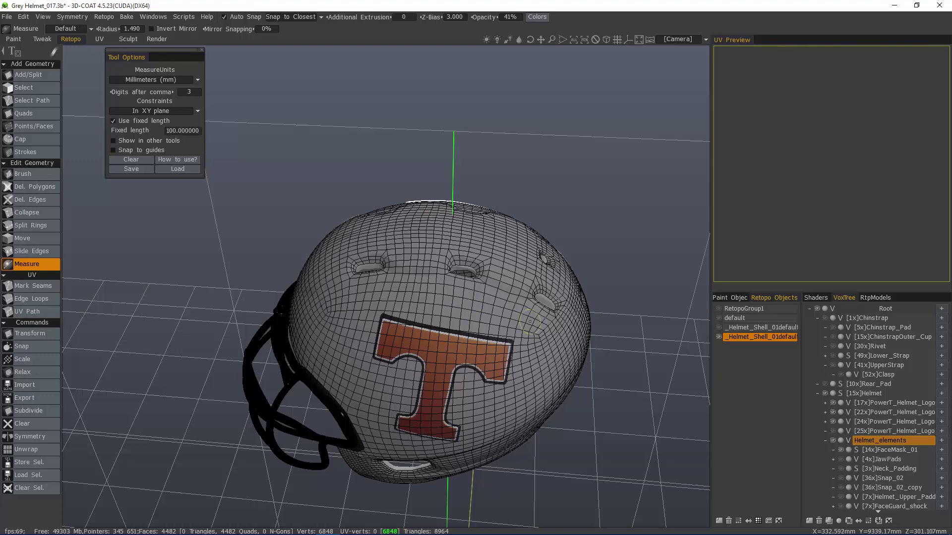
pyautogui.click(445, 300)
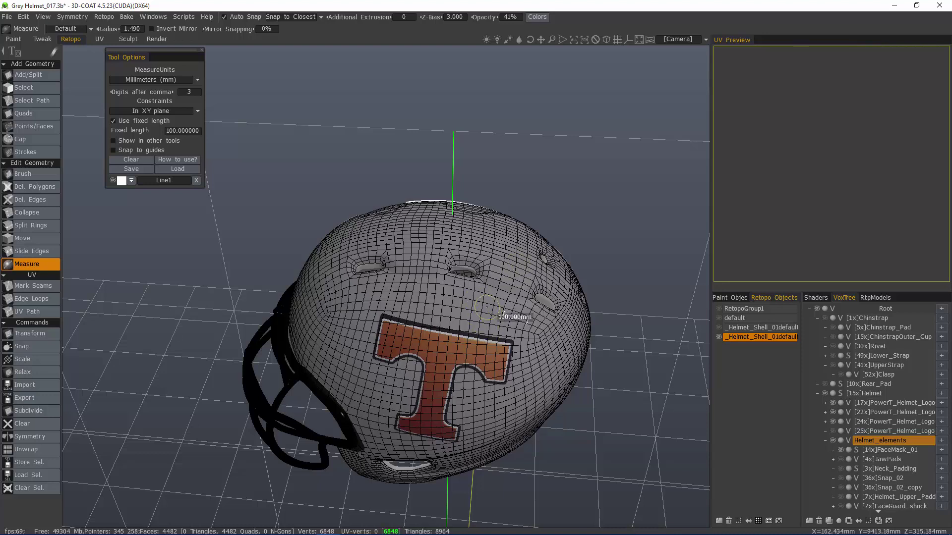
pyautogui.click(461, 310)
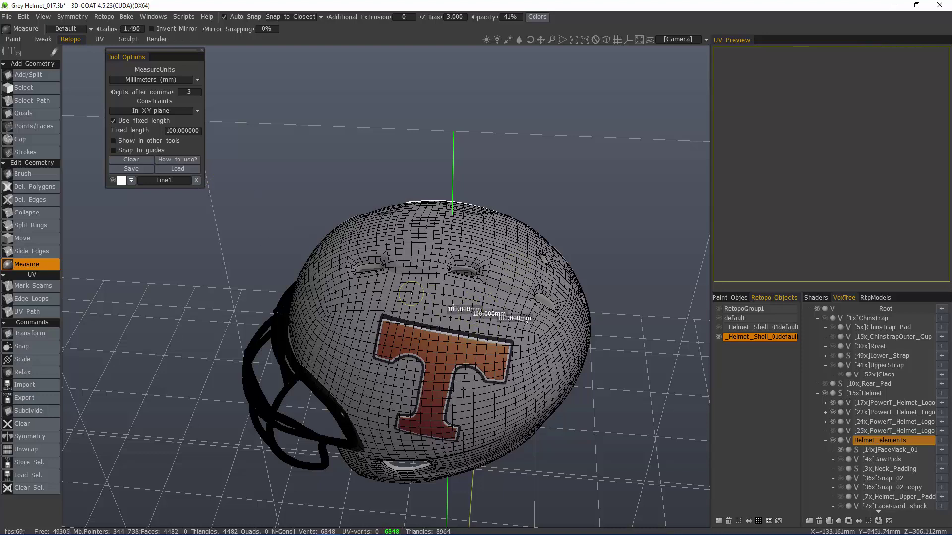
pyautogui.click(493, 273)
pyautogui.press('Escape')
pyautogui.press('Escape')
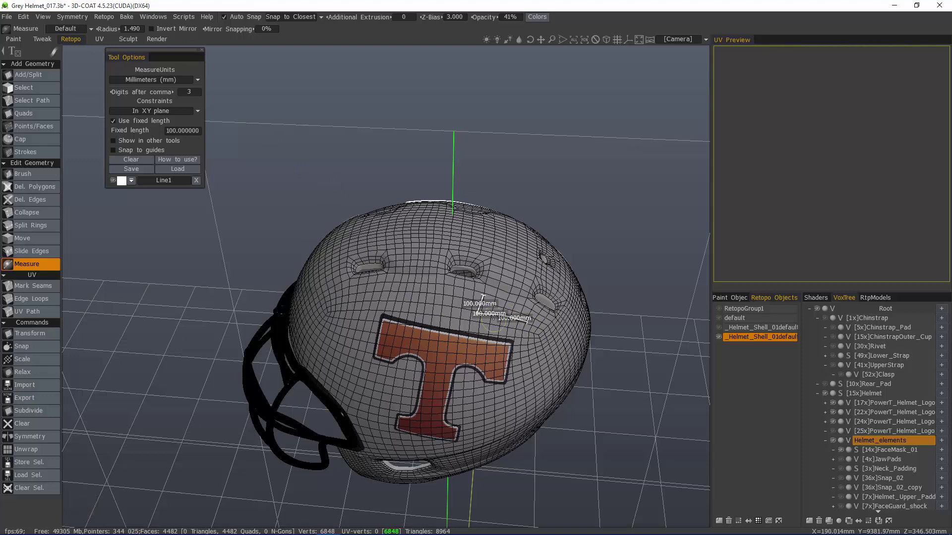
# Draw a second measuring line of two fixed 100 mm segments running upward from above the T logo's middle.
pyautogui.click(426, 309)
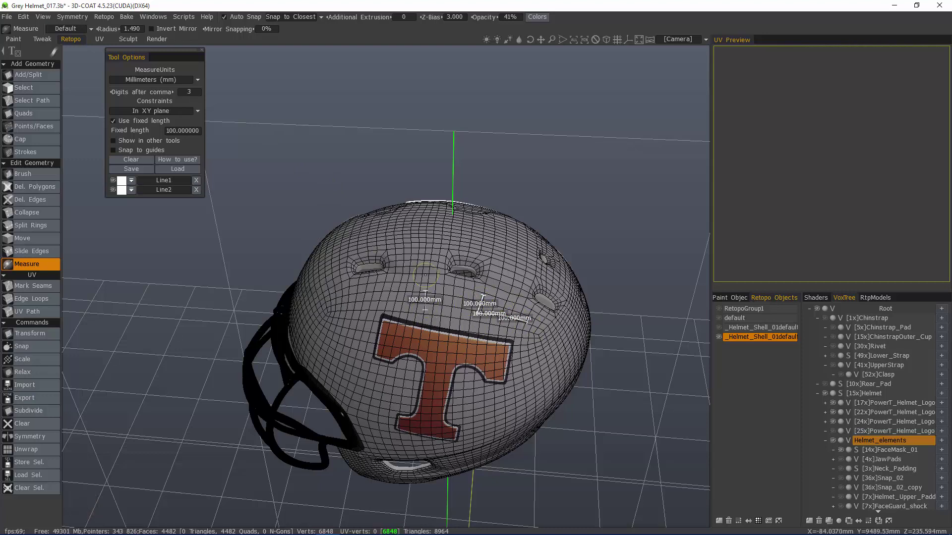
pyautogui.click(426, 279)
pyautogui.click(427, 266)
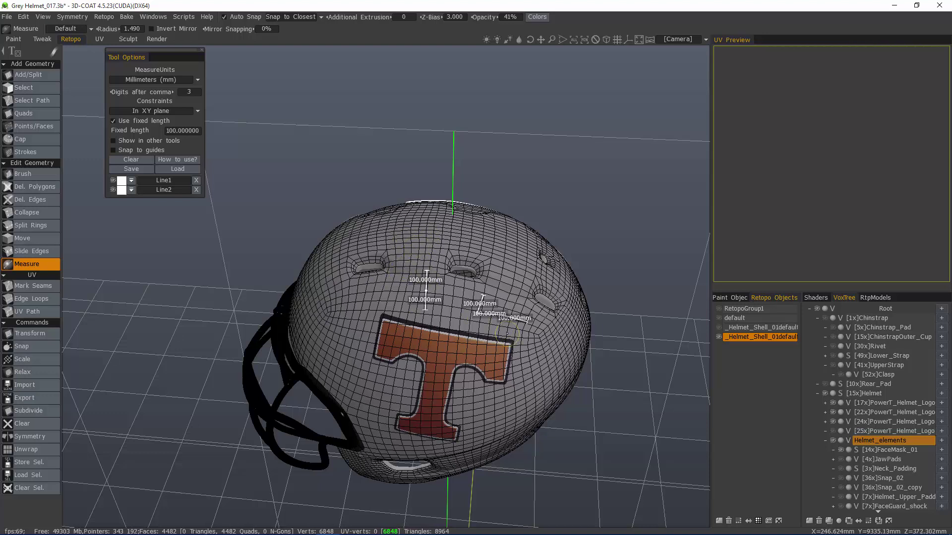
# Clear both measuring lines and use distance snapping instead of the fixed length.
pyautogui.click(132, 161)
pyautogui.click(114, 121)
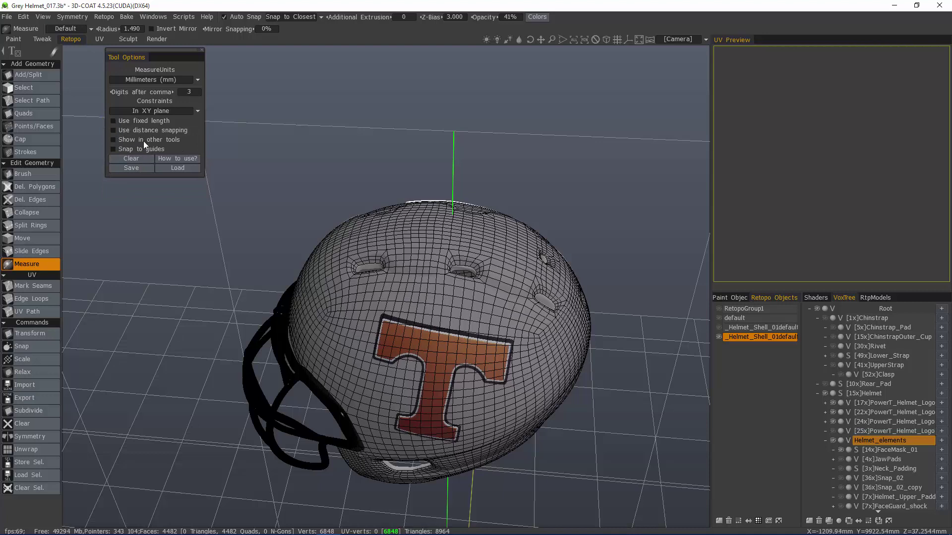
pyautogui.click(120, 132)
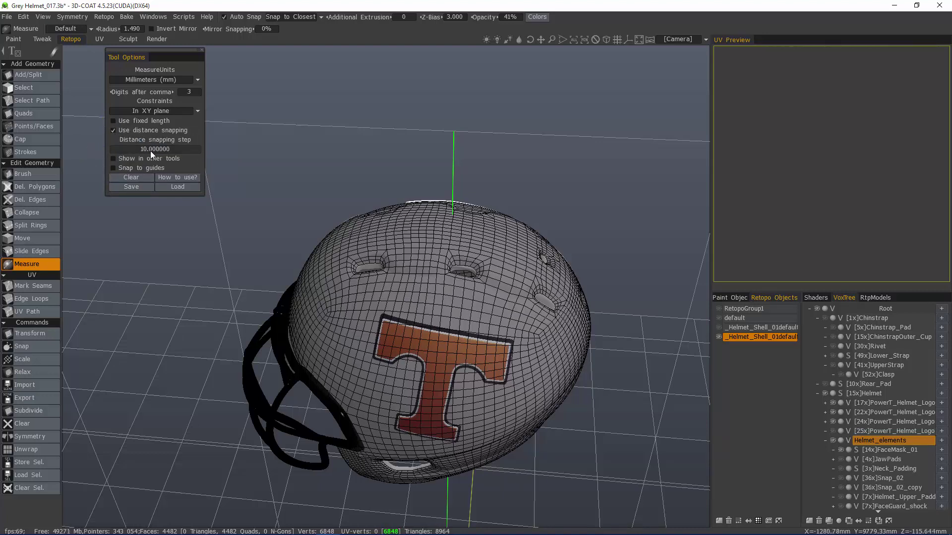
# Draw two multi-segment measuring lines snapped to 10 mm increments, one along the T logo's upper edge and one above it curving around the helmet's front.
pyautogui.moveTo(511, 319); pyautogui.dragTo(432, 304)
pyautogui.click(385, 300)
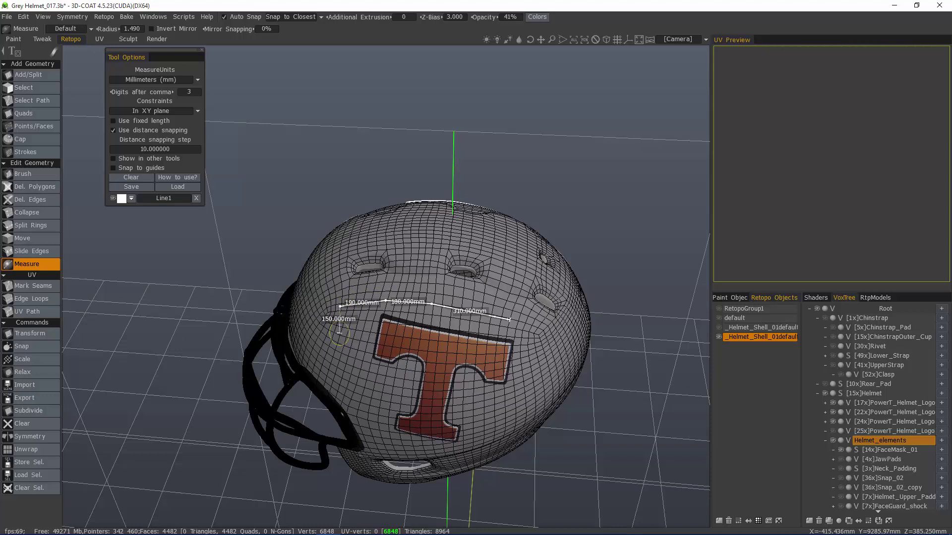
pyautogui.moveTo(515, 252); pyautogui.dragTo(345, 240)
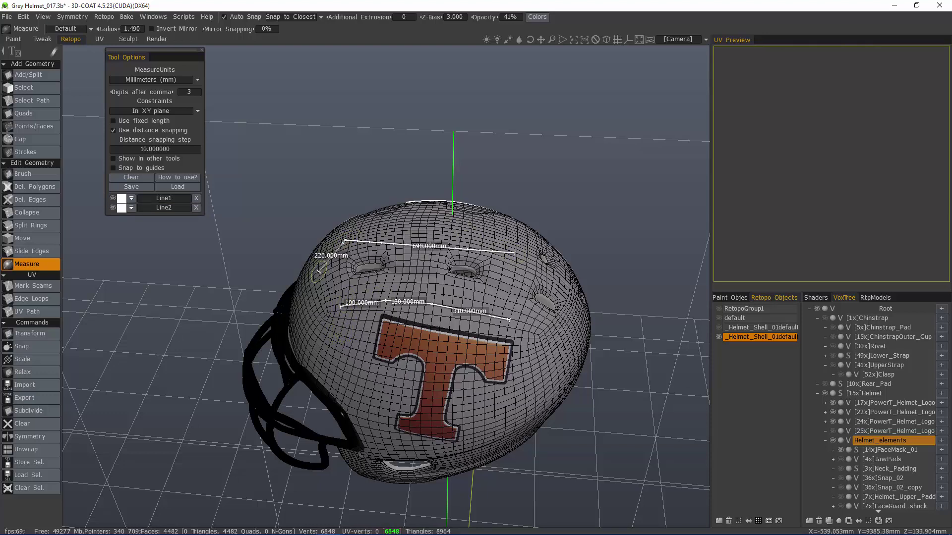
pyautogui.click(324, 262)
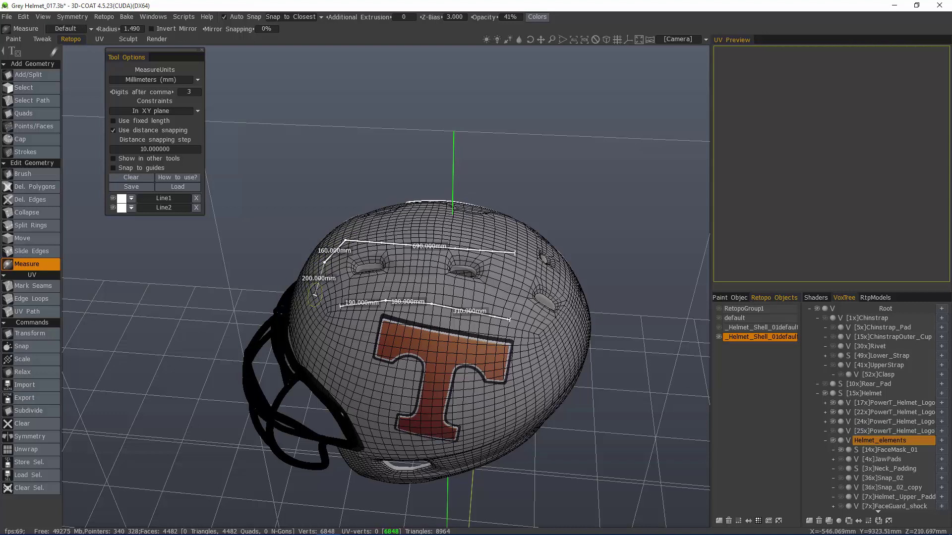
pyautogui.click(315, 294)
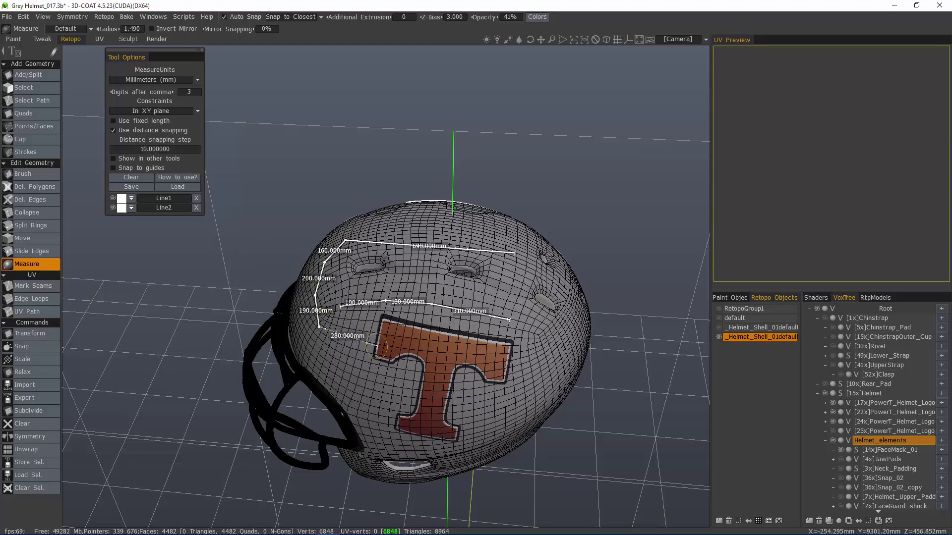
# Clear both measuring lines, then turn off distance snapping and turn on showing measurements in other tools.
pyautogui.click(130, 177)
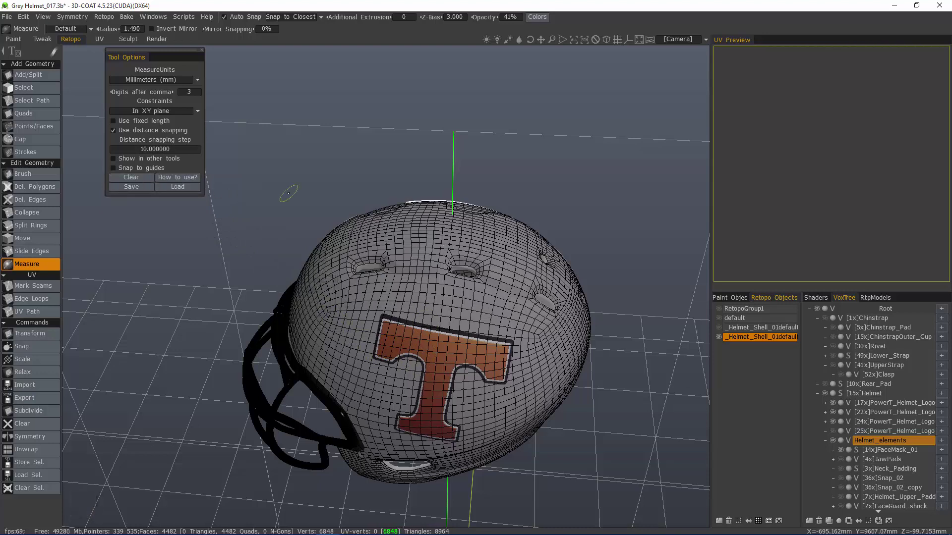
pyautogui.click(114, 130)
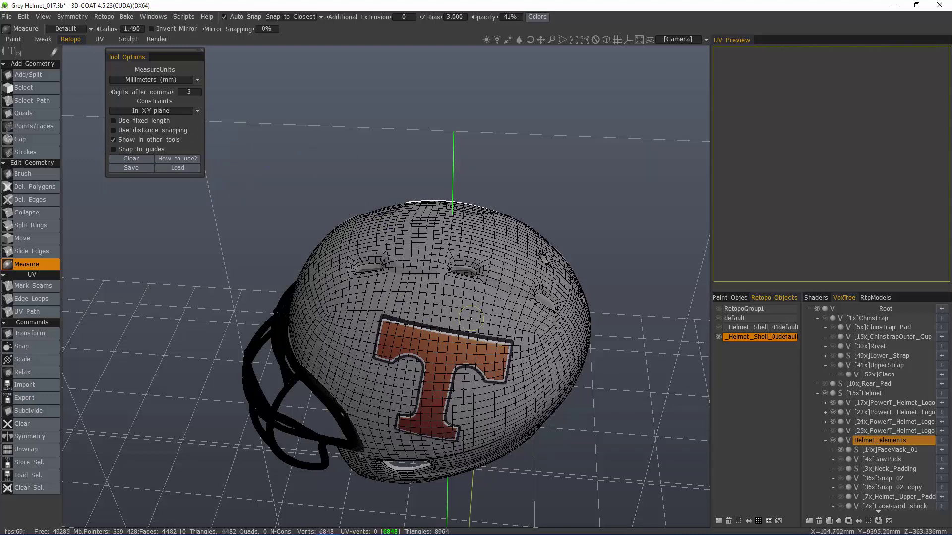
# Draw a straight measuring line about 795 mm long across the helmet just above the T logo, and disable showing it in other tools.
pyautogui.moveTo(539, 329); pyautogui.dragTo(339, 298)
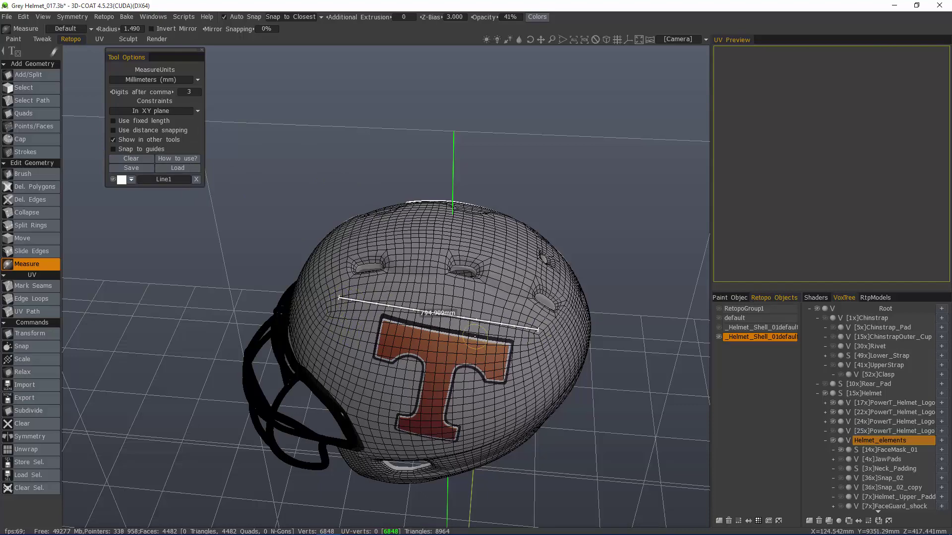
pyautogui.moveTo(336, 471); pyautogui.dragTo(358, 344)
pyautogui.moveTo(356, 342); pyautogui.dragTo(371, 311, button='right')
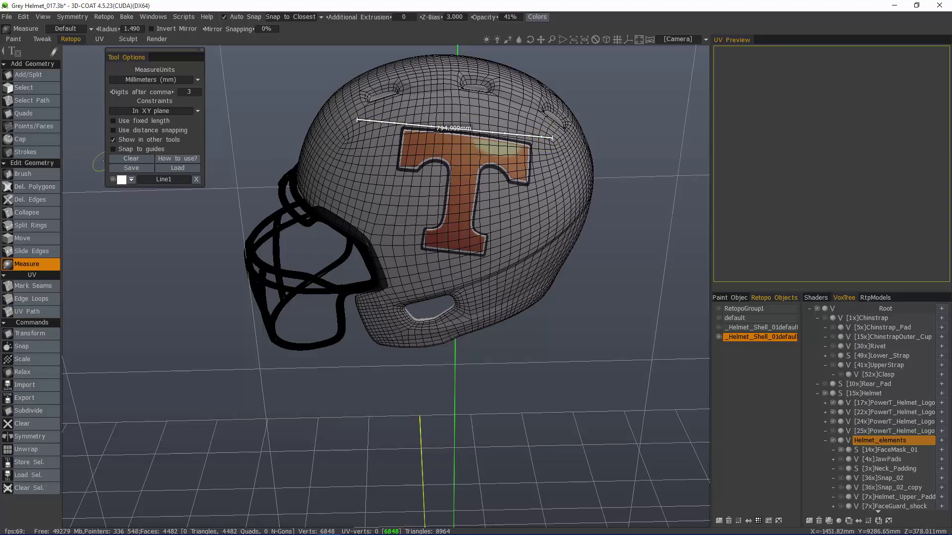
pyautogui.click(113, 139)
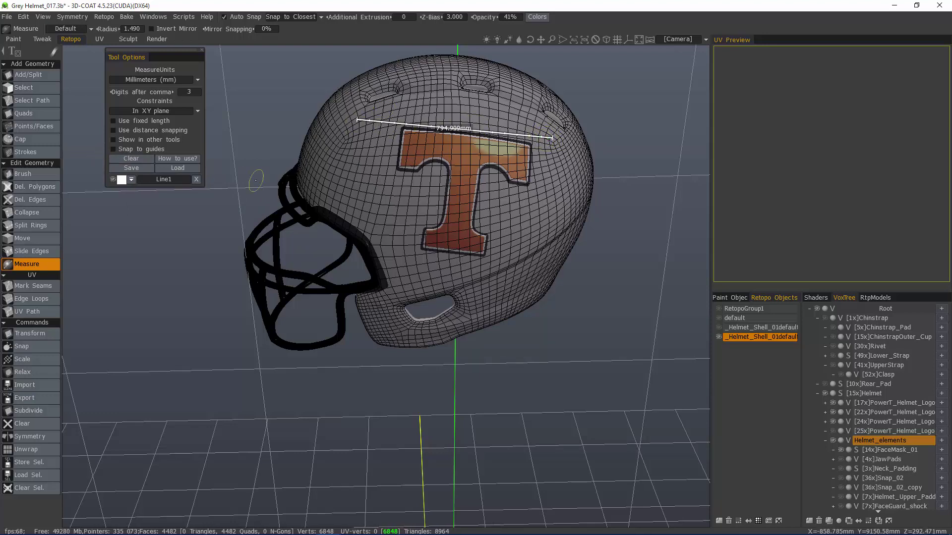
# Check the measuring line's name field, expand its details, and toggle its distance label off and back on.
pyautogui.doubleClick(171, 180)
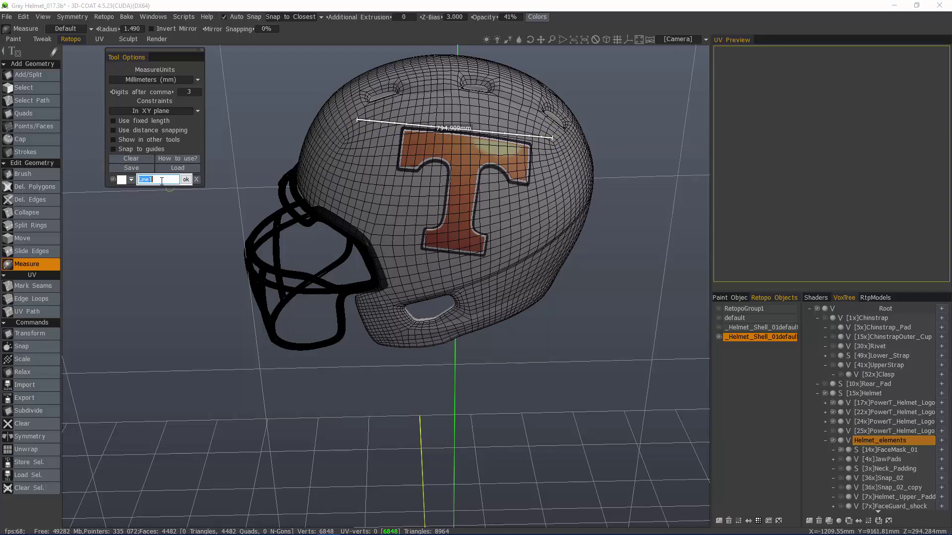
pyautogui.click(186, 180)
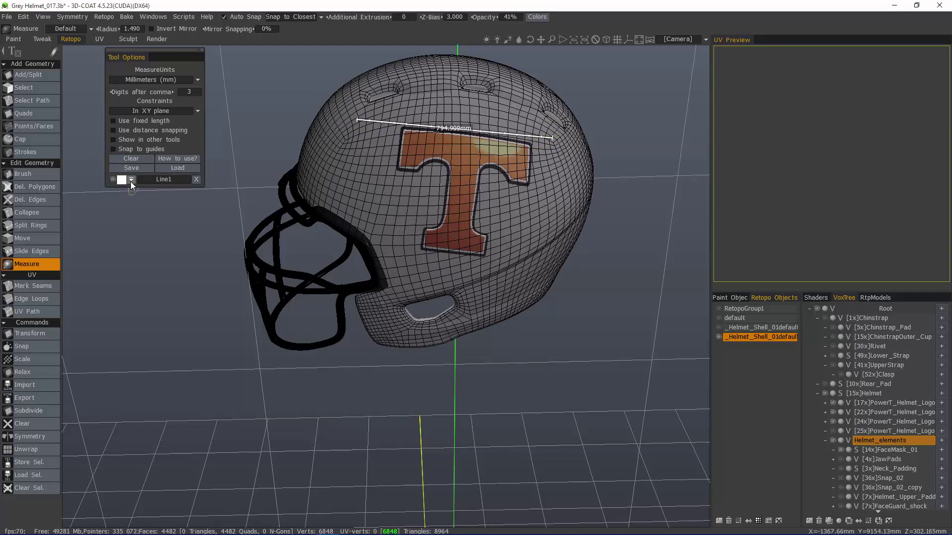
pyautogui.click(131, 180)
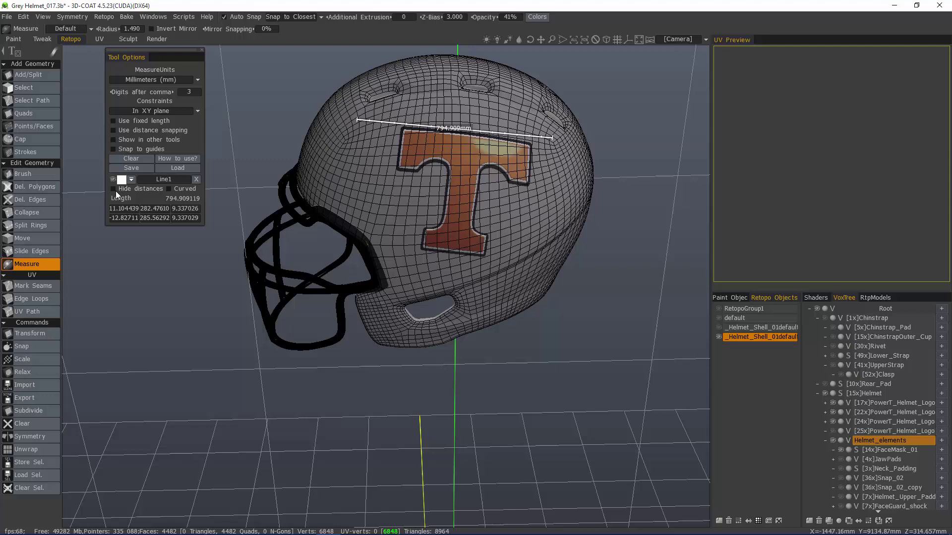
pyautogui.click(113, 189)
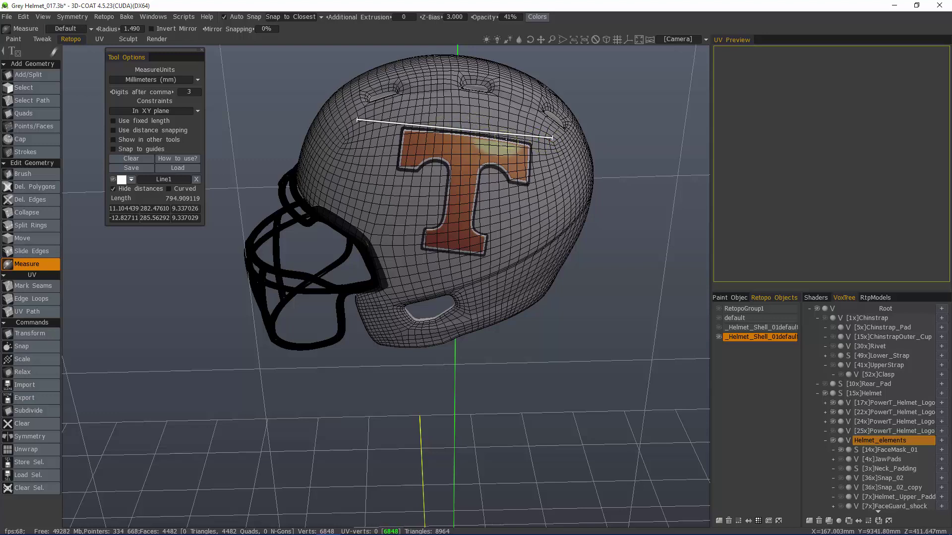
pyautogui.click(113, 189)
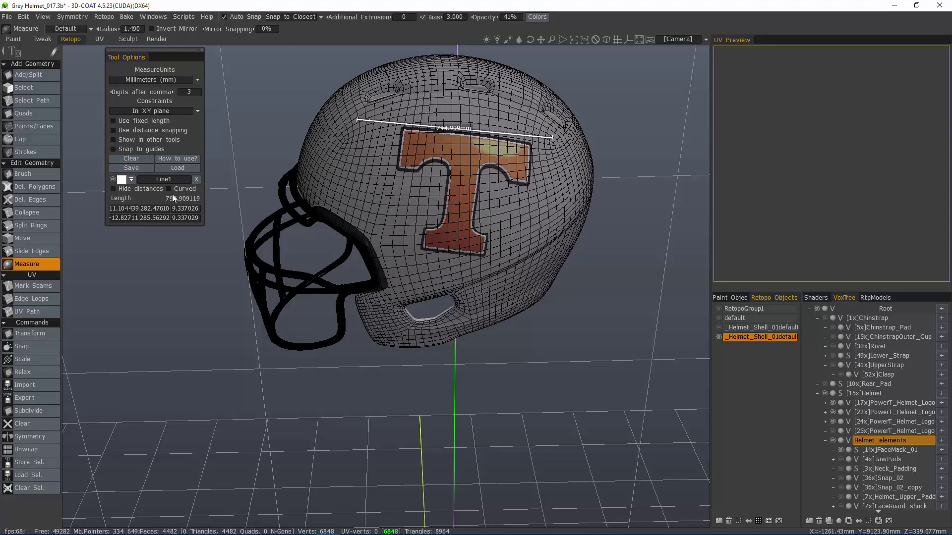
# Change the measuring line's color to orange with hue 36.311, saturation 87% and lightness 100%.
pyautogui.click(121, 179)
pyautogui.click(317, 203)
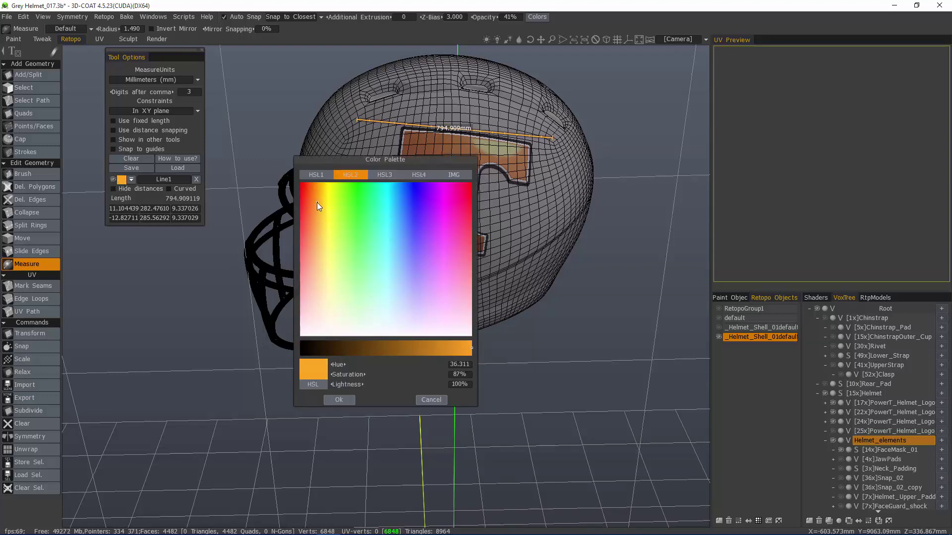
pyautogui.click(339, 400)
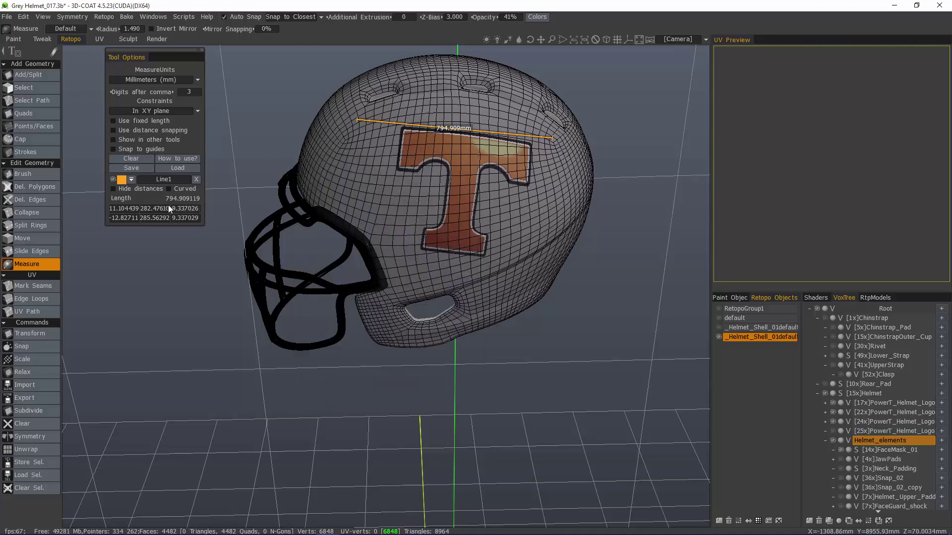
# Toggle the orange measuring line's visibility off and on, and leave the line hidden.
pyautogui.click(113, 179)
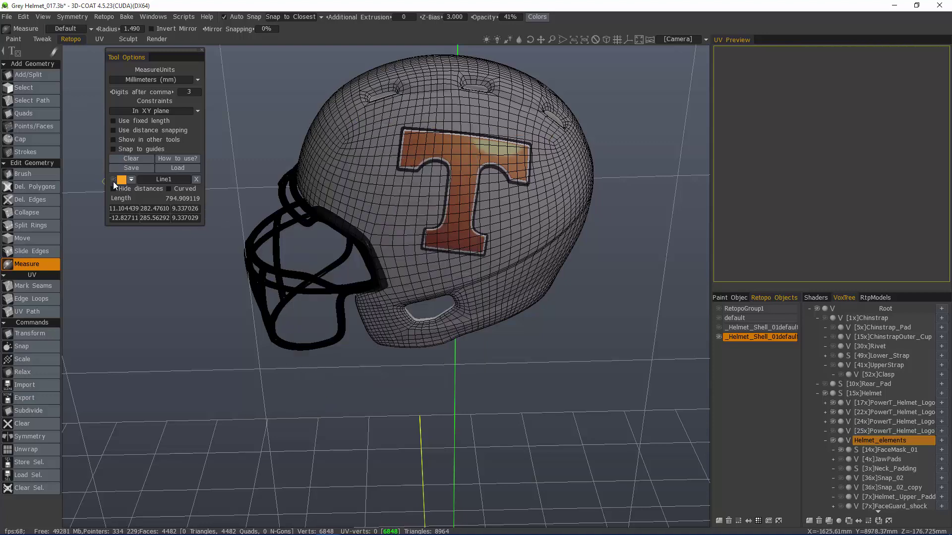
pyautogui.click(112, 180)
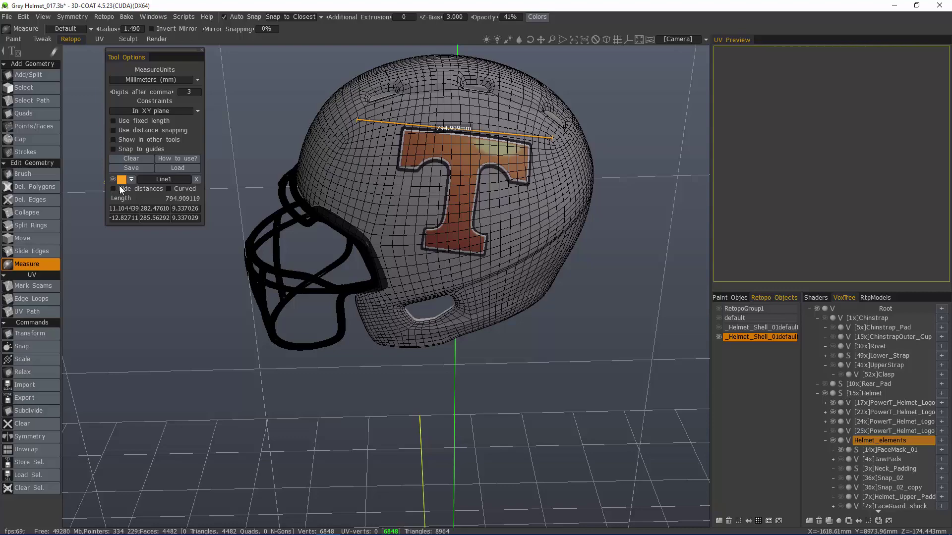
pyautogui.keyDown('alt'); pyautogui.moveTo(214, 218); pyautogui.dragTo(233, 213); pyautogui.keyUp('alt')
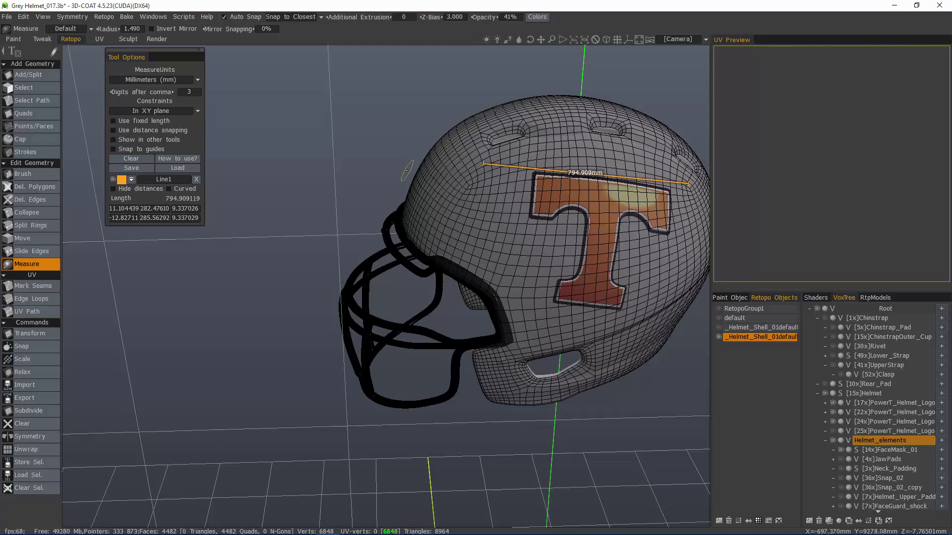
pyautogui.click(113, 180)
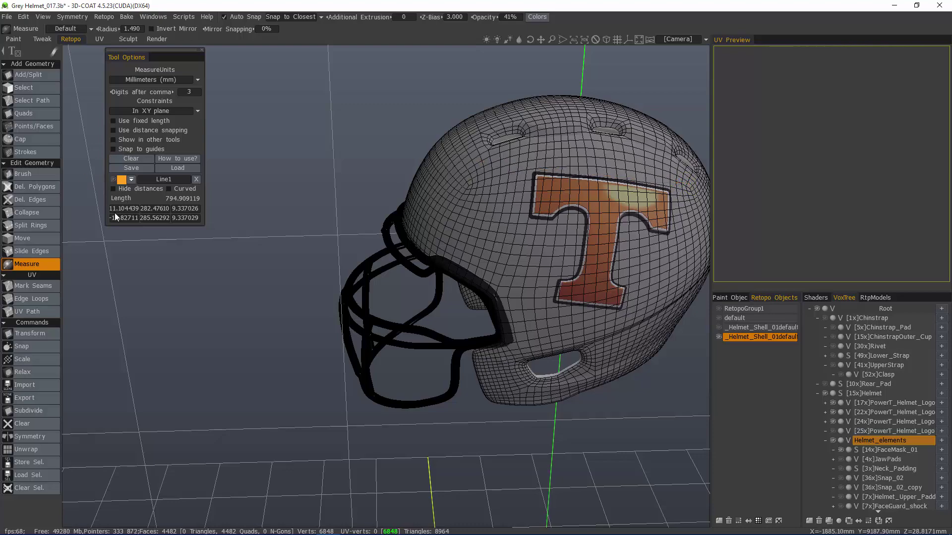